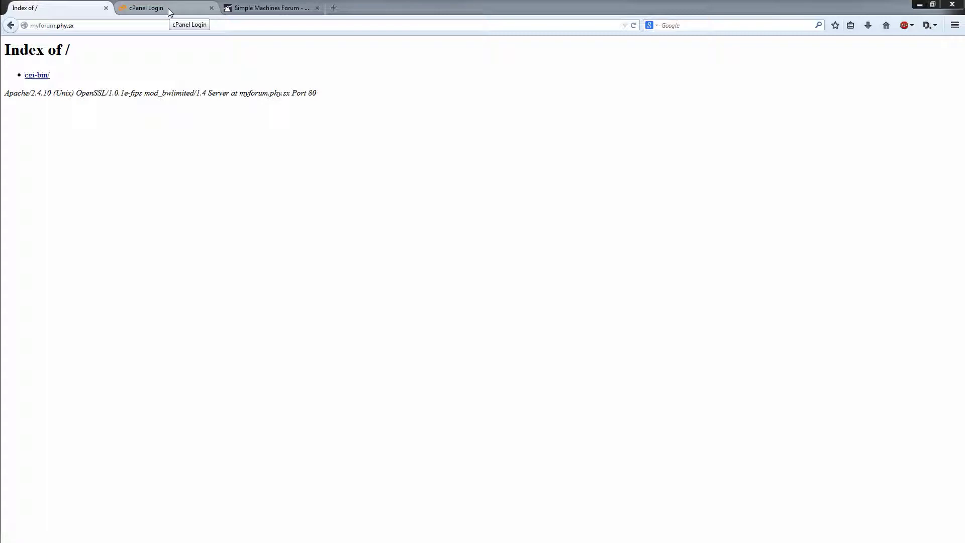
- Log in to cPanel with the account's username and password
{"action": "left_click", "coordinate": [168, 8]}
{"action": "left_click", "coordinate": [474, 171]}
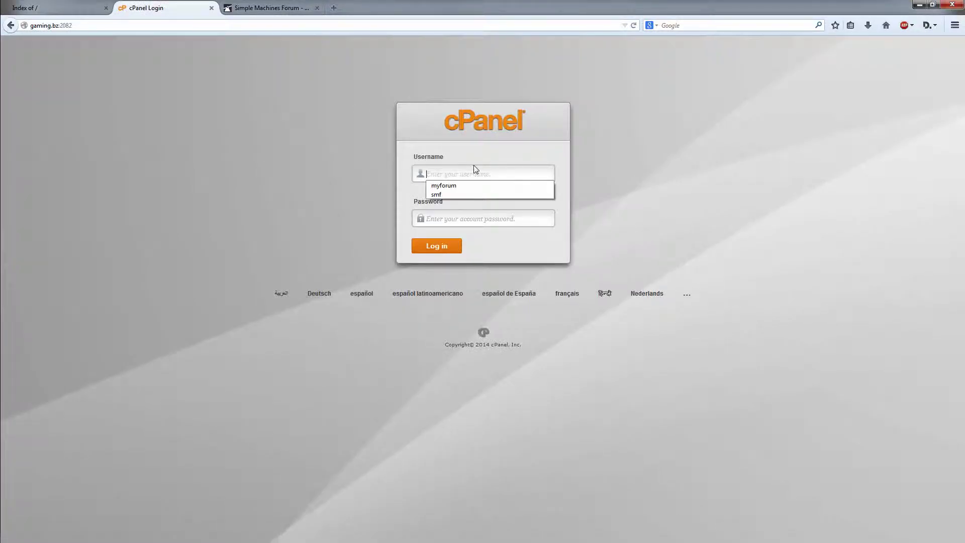
{"action": "type", "text": "myf"}
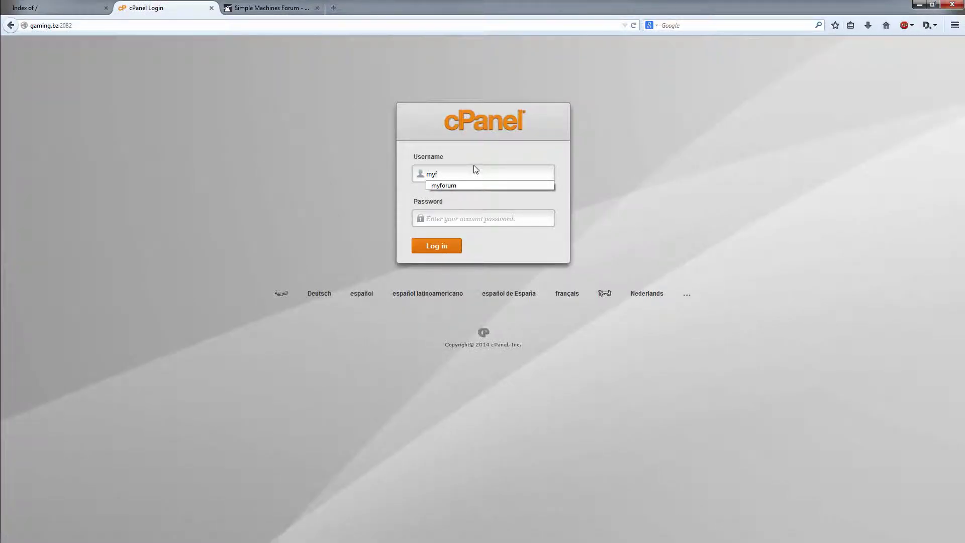
{"action": "type", "text": "orum"}
{"action": "key", "text": "Tab"}
{"action": "type", "text": "***"}
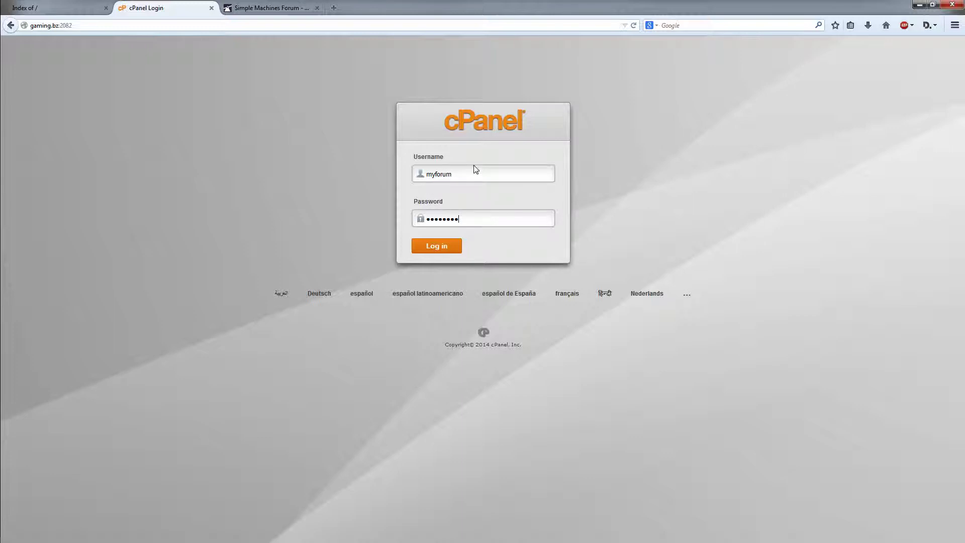
{"action": "key", "text": "Return"}
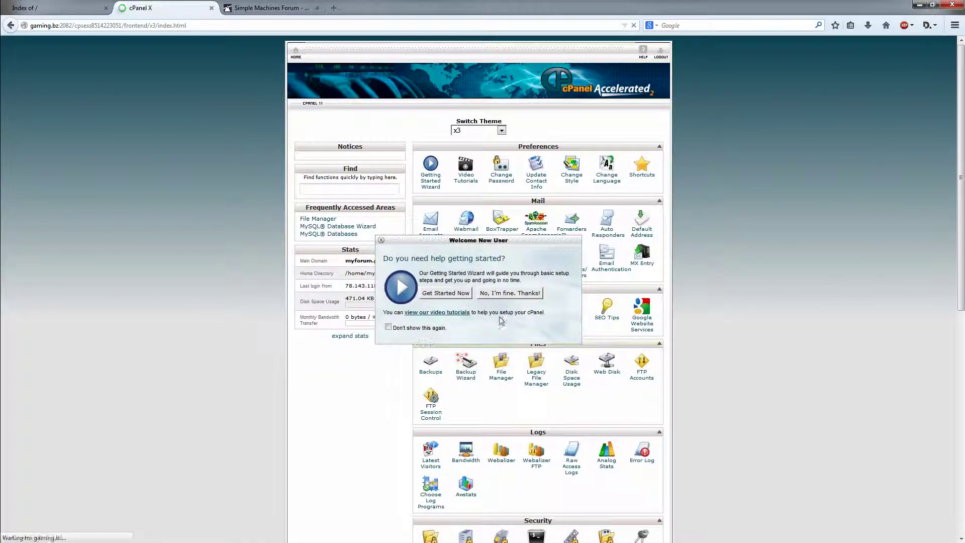
- Dismiss the welcome prompt and open File Manager on public_html
{"action": "left_click", "coordinate": [509, 293]}
{"action": "scroll", "coordinate": [511, 382], "scroll_direction": "down", "scroll_amount": 5}
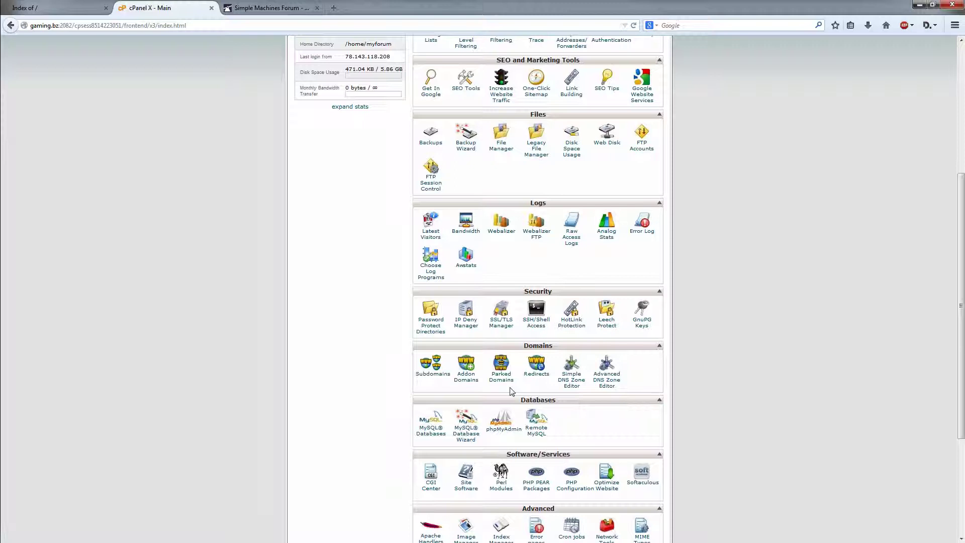
{"action": "left_click", "coordinate": [501, 136]}
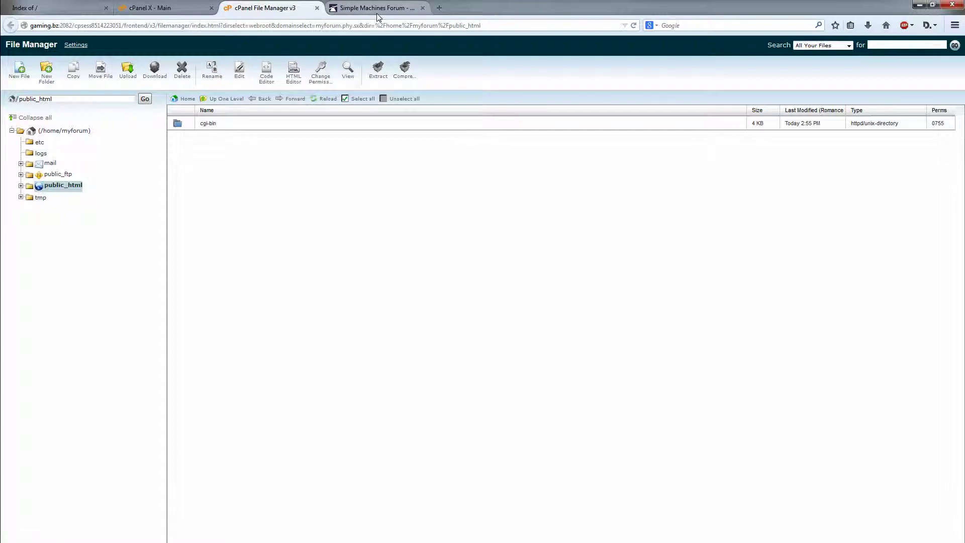
- Download the SMF 2.0.9 full-install zip from the Simple Machines downloads page
{"action": "left_click", "coordinate": [374, 9]}
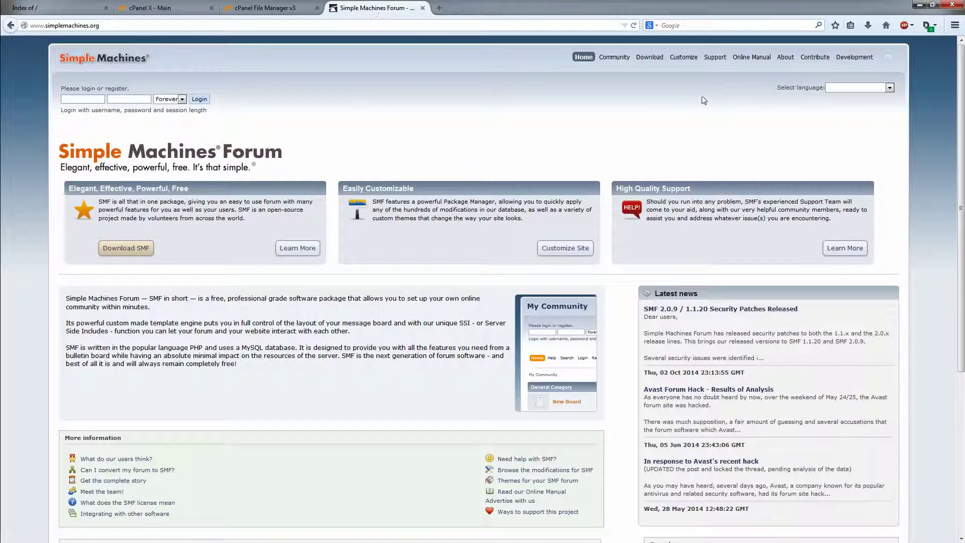
{"action": "left_click", "coordinate": [648, 60]}
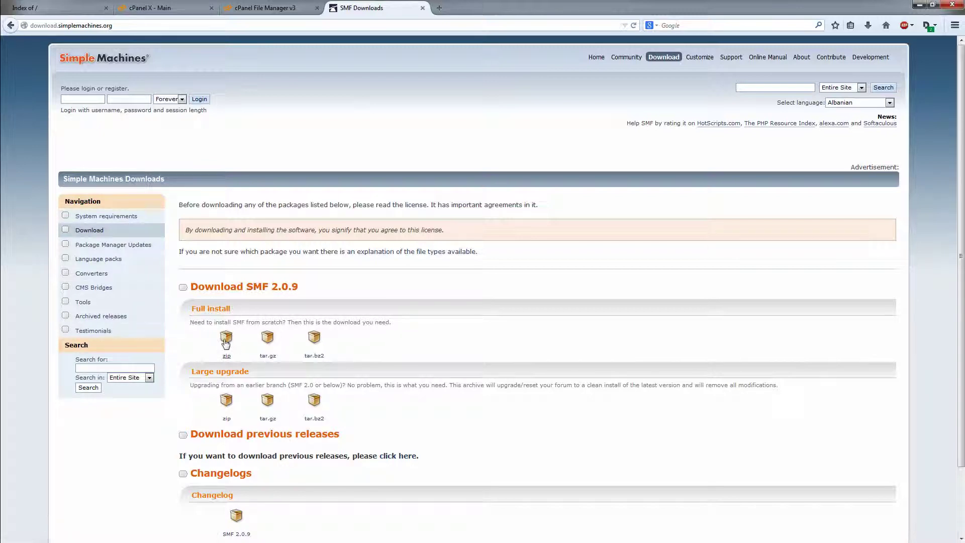
{"action": "left_click", "coordinate": [276, 357]}
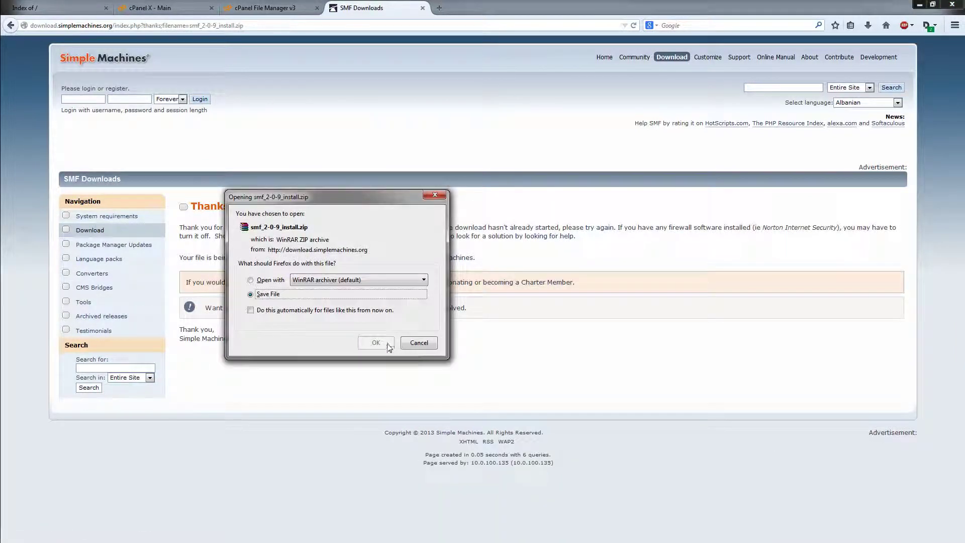
{"action": "left_click", "coordinate": [420, 343]}
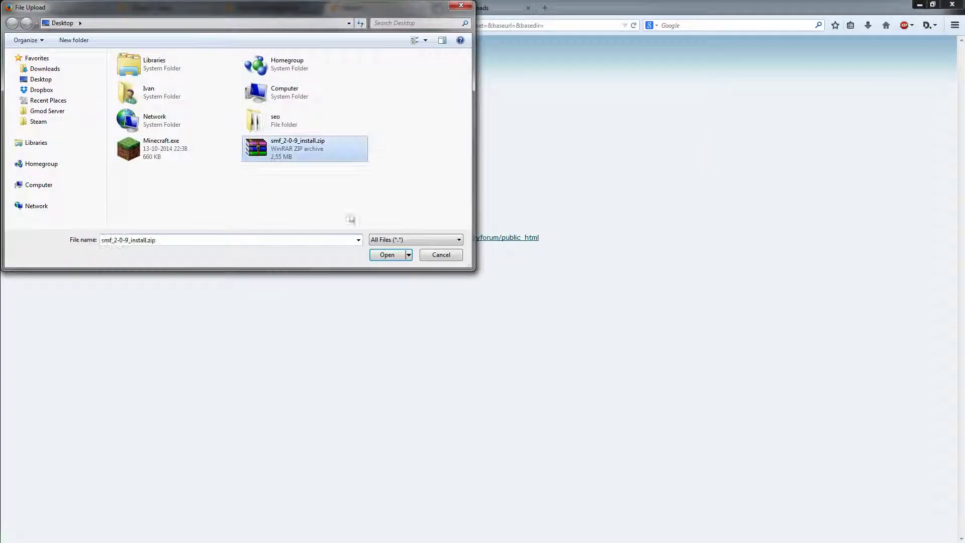
- Upload smf_2-0-9_install.zip and extract it into public_html
{"action": "left_click", "coordinate": [387, 254]}
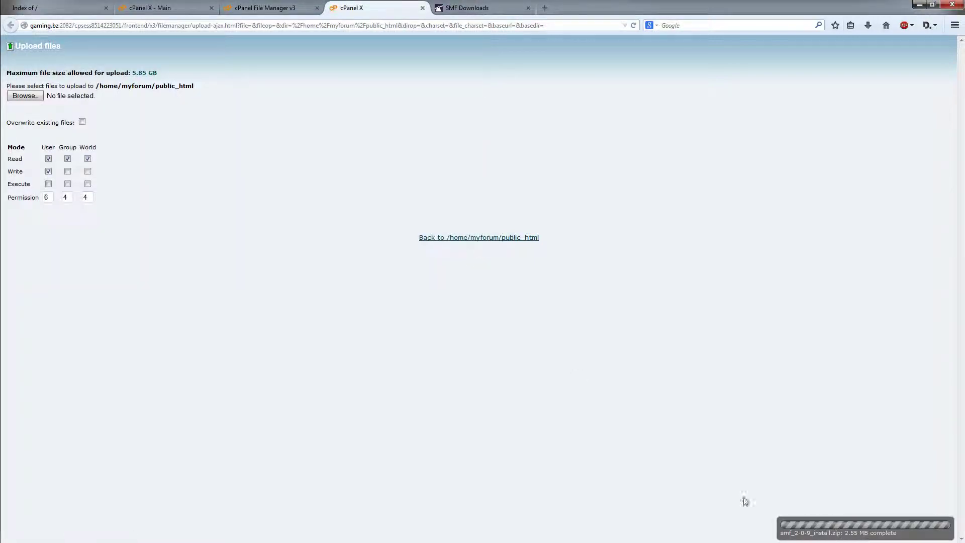
{"action": "left_click", "coordinate": [430, 237]}
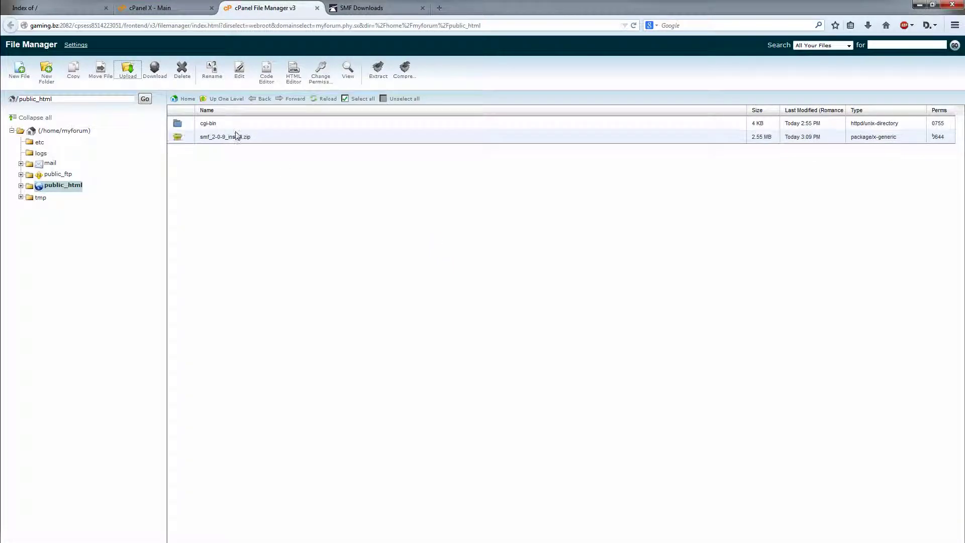
{"action": "right_click", "coordinate": [240, 136]}
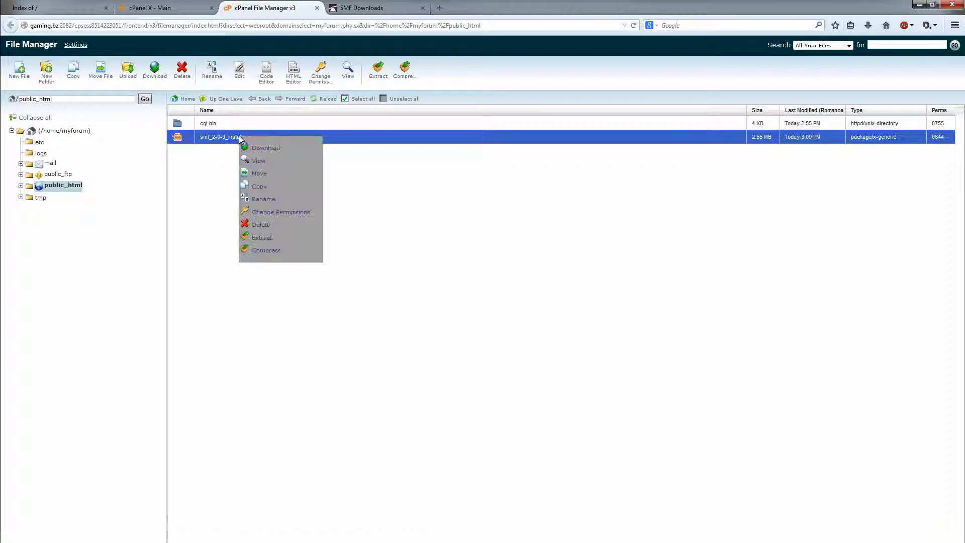
{"action": "left_click", "coordinate": [262, 237]}
{"action": "left_click", "coordinate": [538, 329]}
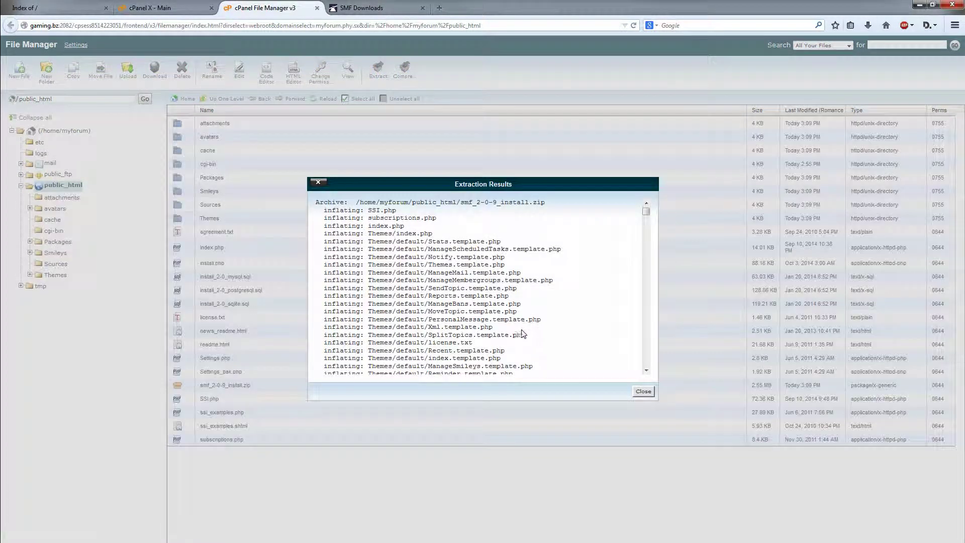
{"action": "left_click", "coordinate": [643, 392]}
- Delete the smf_2-0-9_install.zip archive from public_html
{"action": "left_click", "coordinate": [284, 385]}
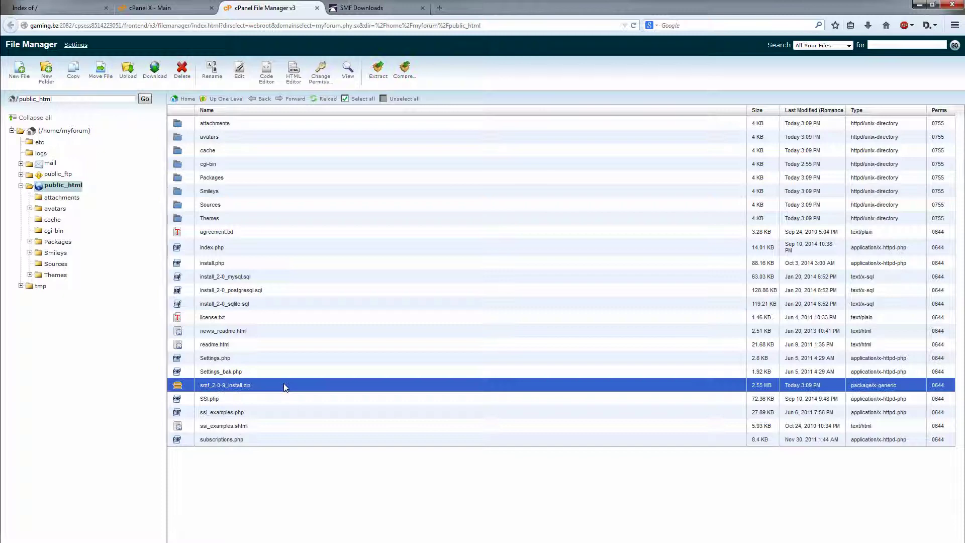
{"action": "key", "text": "Delete"}
{"action": "key", "text": "Return"}
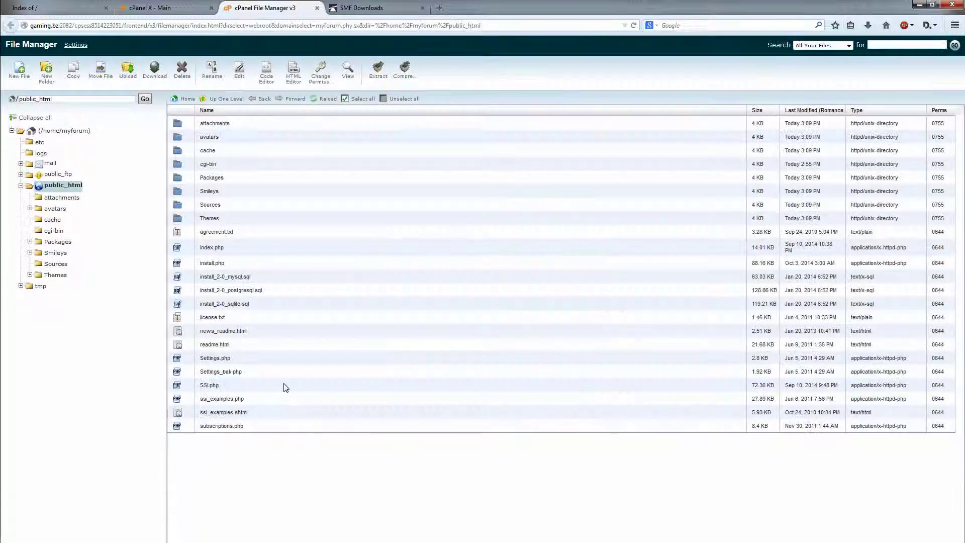
- Create the myforum_db database with the MySQL Database Wizard
{"action": "left_click", "coordinate": [151, 7]}
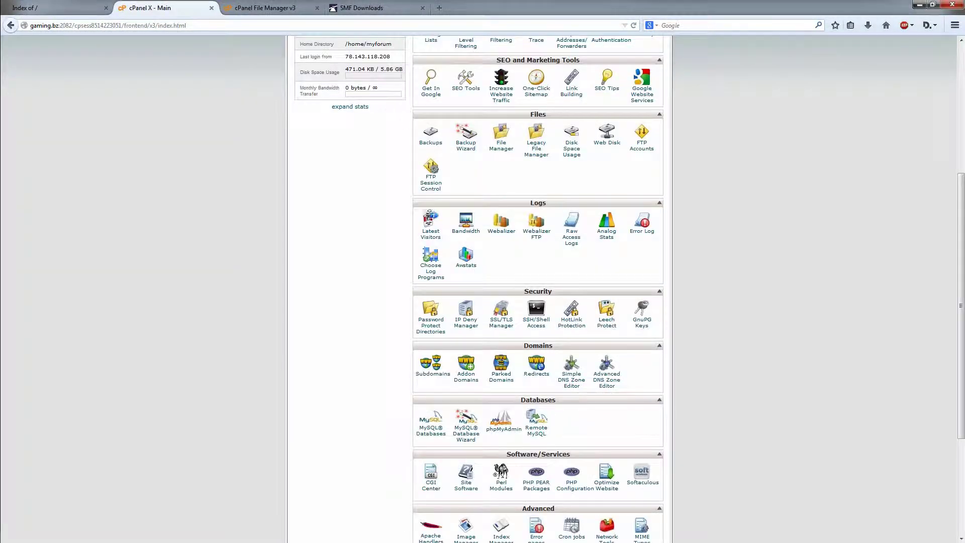
{"action": "scroll", "coordinate": [442, 378], "scroll_direction": "down", "scroll_amount": 2}
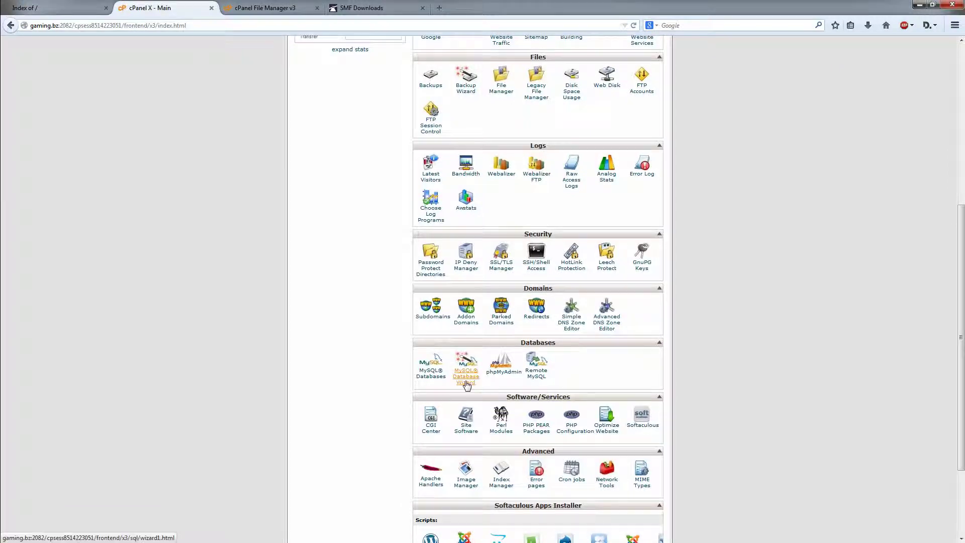
{"action": "left_click", "coordinate": [466, 385]}
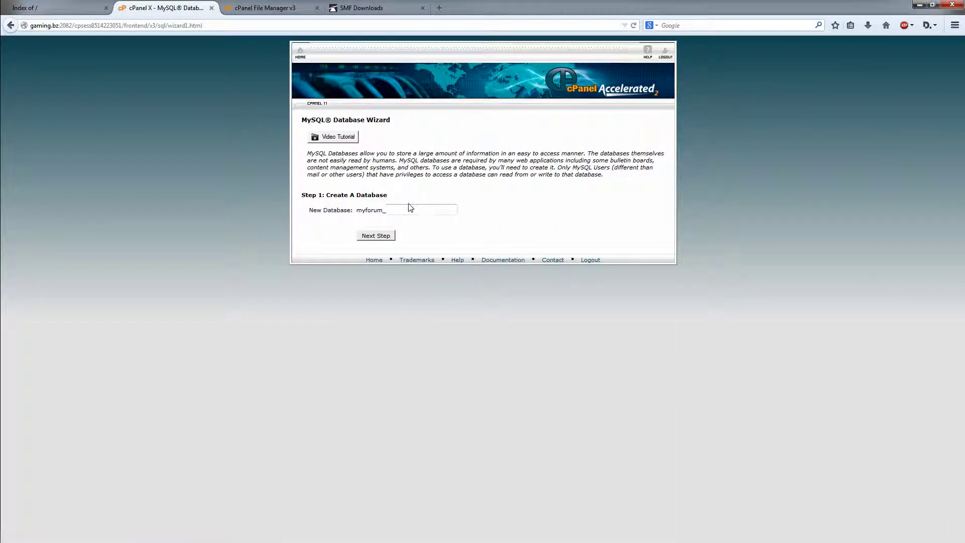
{"action": "left_click", "coordinate": [406, 206]}
{"action": "type", "text": "db"}
{"action": "left_click", "coordinate": [385, 233]}
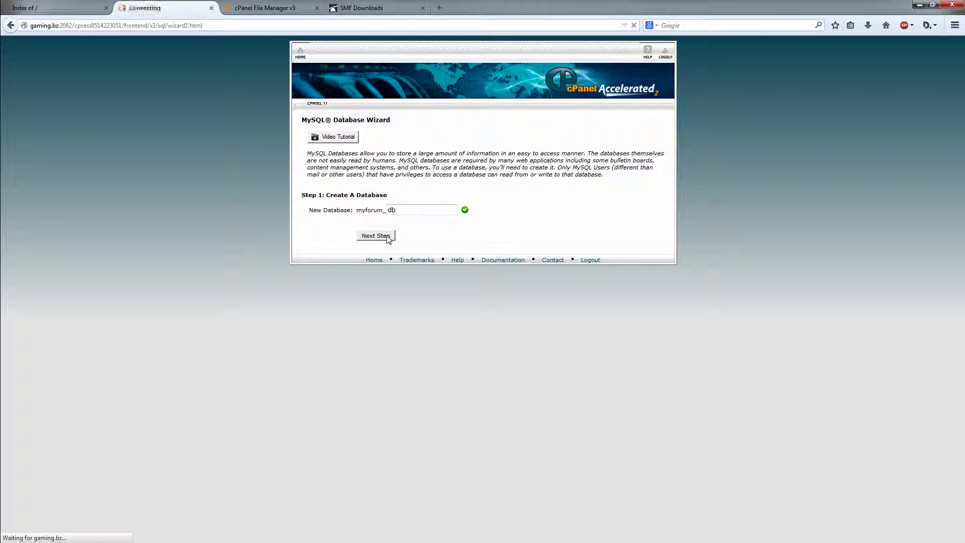
- Create user myforum_db with a generated numbers-only password and add it to the database
{"action": "left_click", "coordinate": [411, 175]}
{"action": "type", "text": "db"}
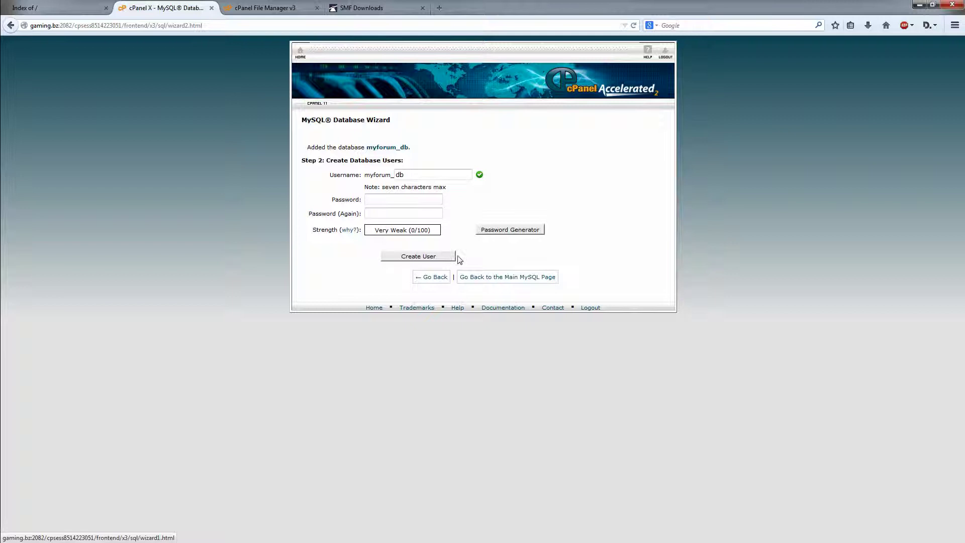
{"action": "left_click", "coordinate": [500, 235]}
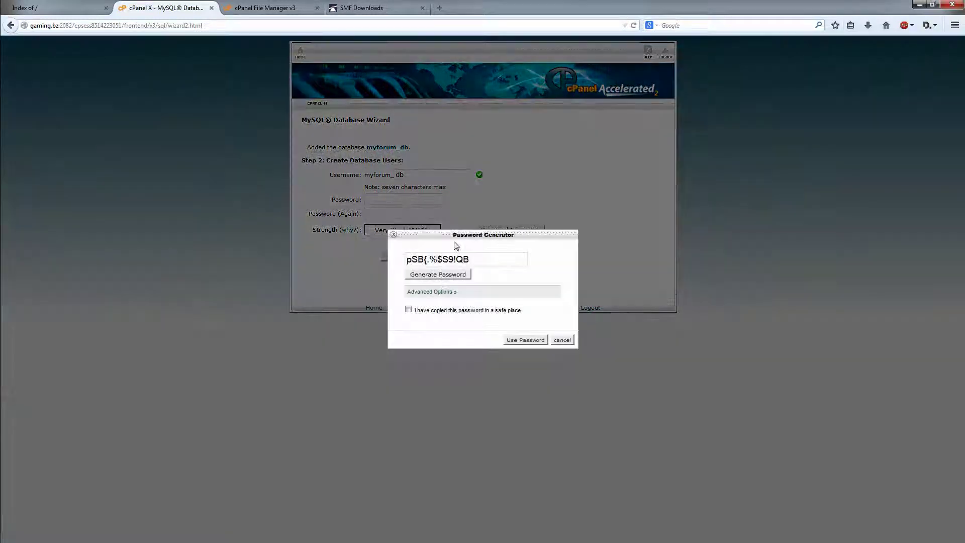
{"action": "left_click", "coordinate": [441, 293]}
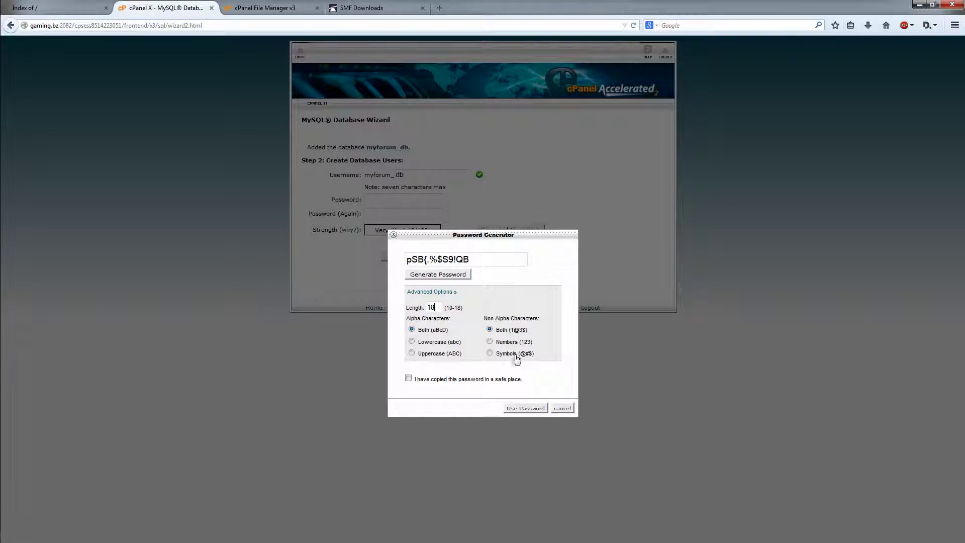
{"action": "left_click", "coordinate": [501, 342]}
{"action": "left_click", "coordinate": [447, 278]}
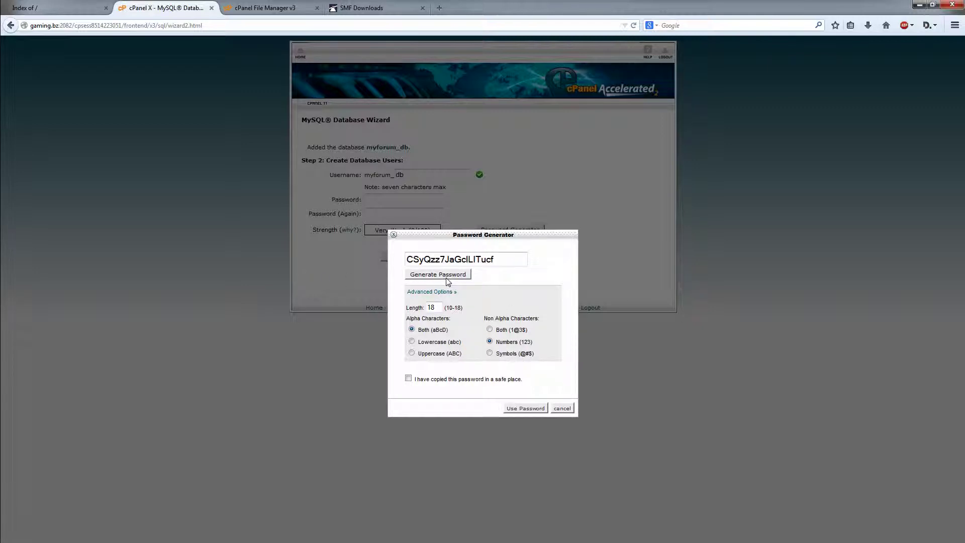
{"action": "left_click", "coordinate": [467, 381]}
{"action": "left_click", "coordinate": [534, 409]}
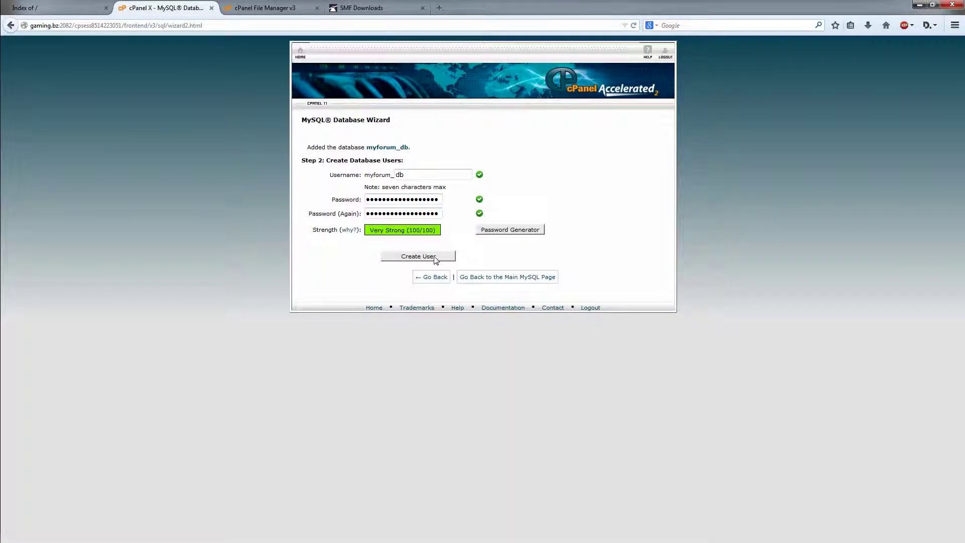
{"action": "left_click", "coordinate": [436, 257]}
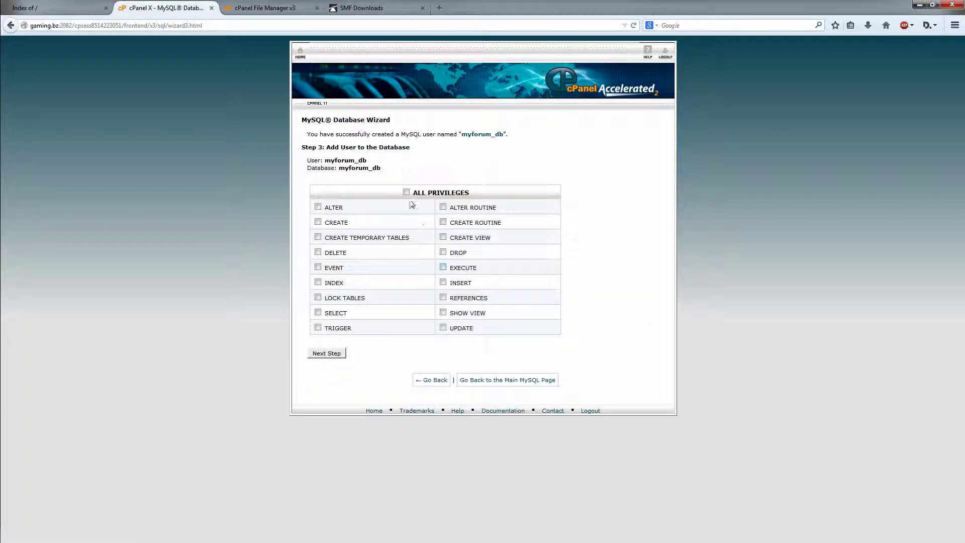
{"action": "left_click", "coordinate": [338, 355]}
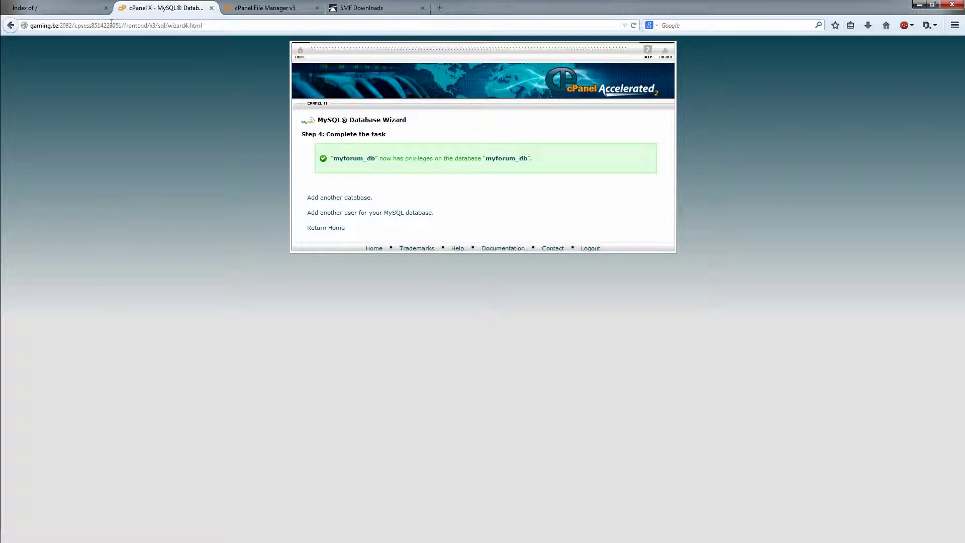
- Load myforum.phy.sx/install.php and continue to the database settings
{"action": "left_click", "coordinate": [70, 8]}
{"action": "left_click", "coordinate": [80, 25]}
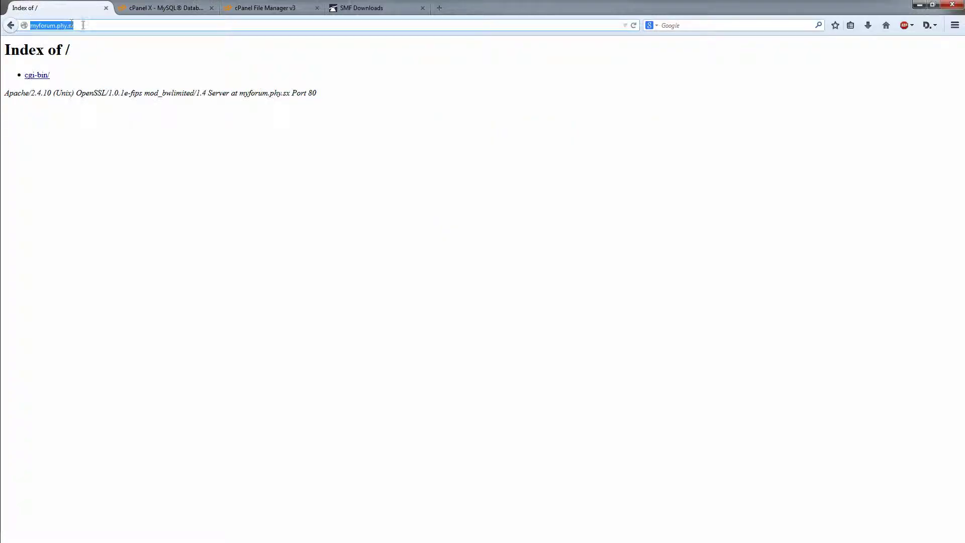
{"action": "type", "text": "myforum.phy.sx/install.php"}
{"action": "key", "text": "Return"}
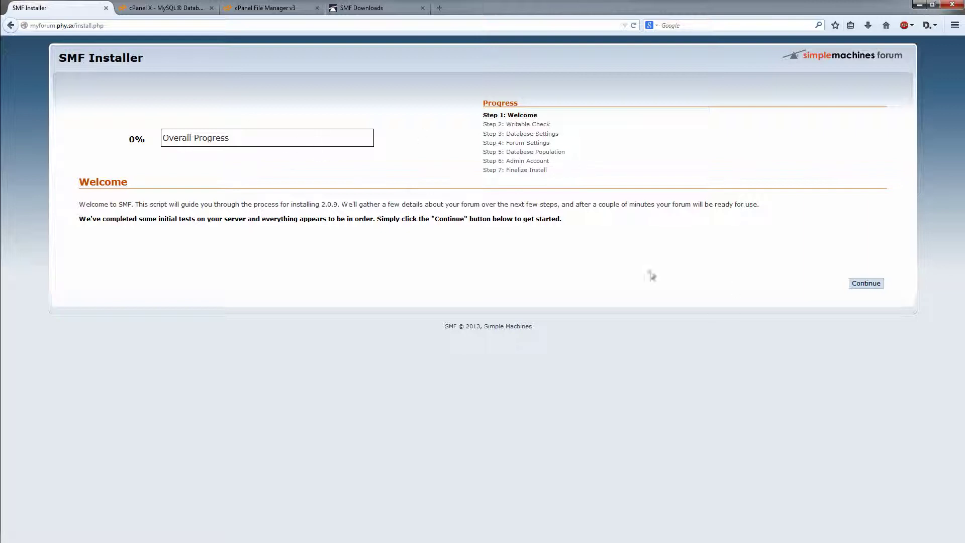
{"action": "left_click", "coordinate": [865, 285]}
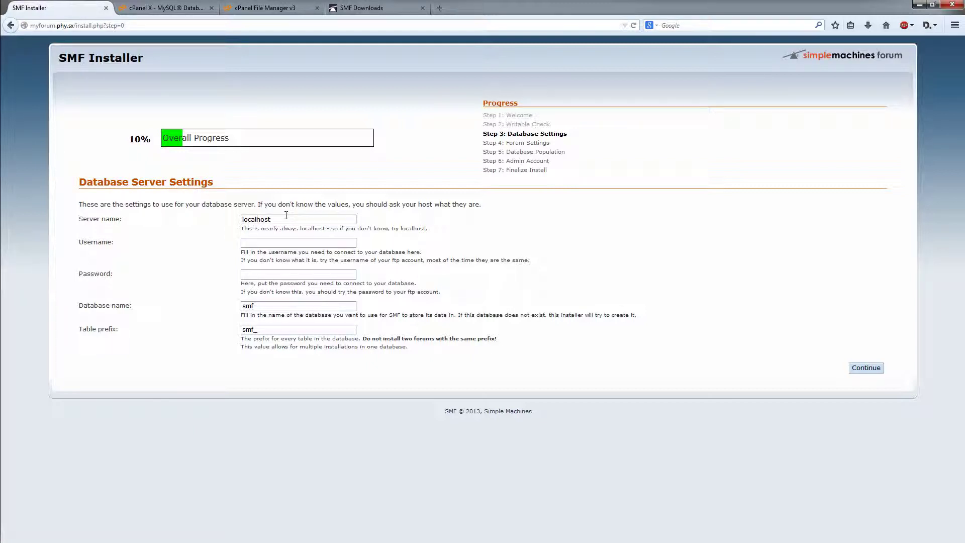
- Keep localhost as the server and paste the database password, also saving it in the search box
{"action": "double_click", "coordinate": [272, 220]}
{"action": "left_click", "coordinate": [293, 219]}
{"action": "double_click", "coordinate": [300, 220]}
{"action": "left_click", "coordinate": [294, 221]}
{"action": "double_click", "coordinate": [271, 218]}
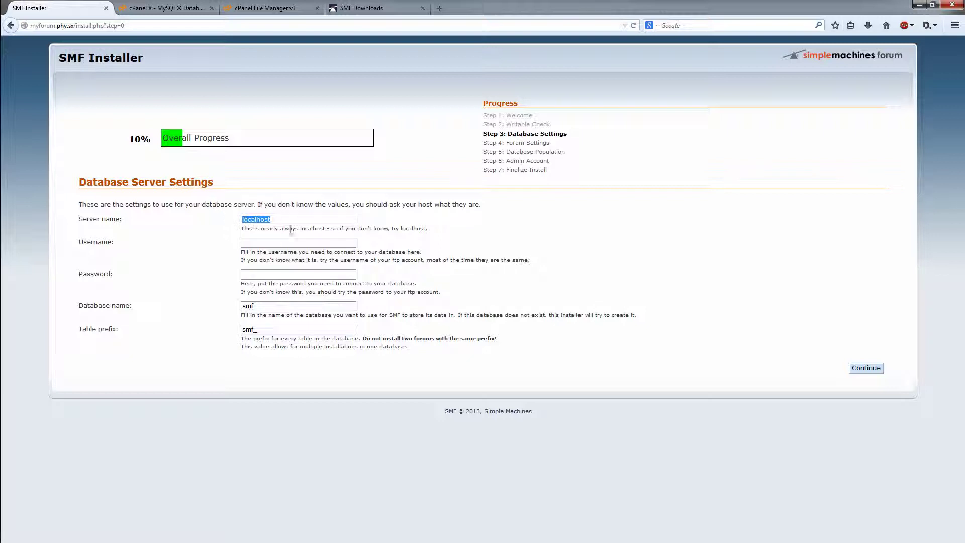
{"action": "left_click", "coordinate": [257, 275]}
{"action": "key", "text": "ctrl+v"}
{"action": "left_click", "coordinate": [670, 23]}
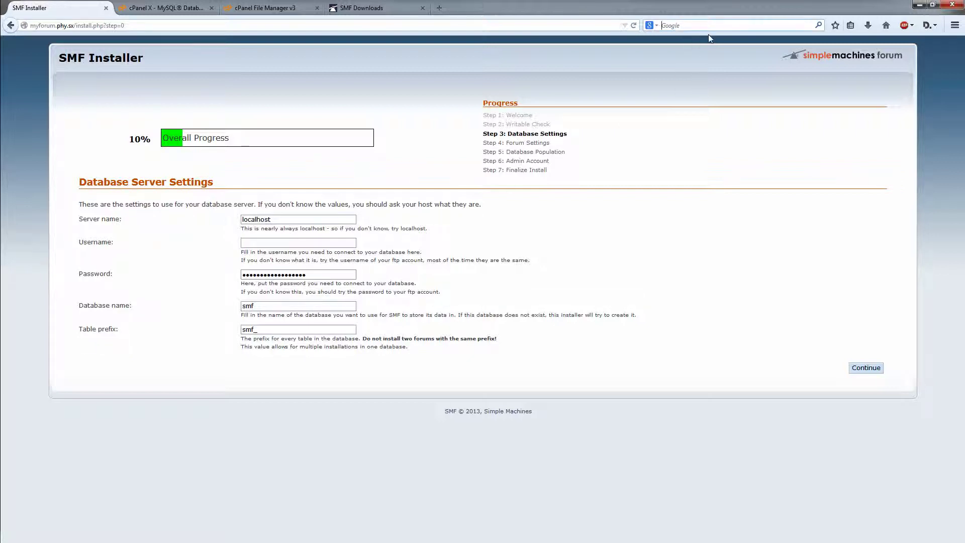
- Set both the database username and database name to myforum_db
{"action": "left_click", "coordinate": [201, 7]}
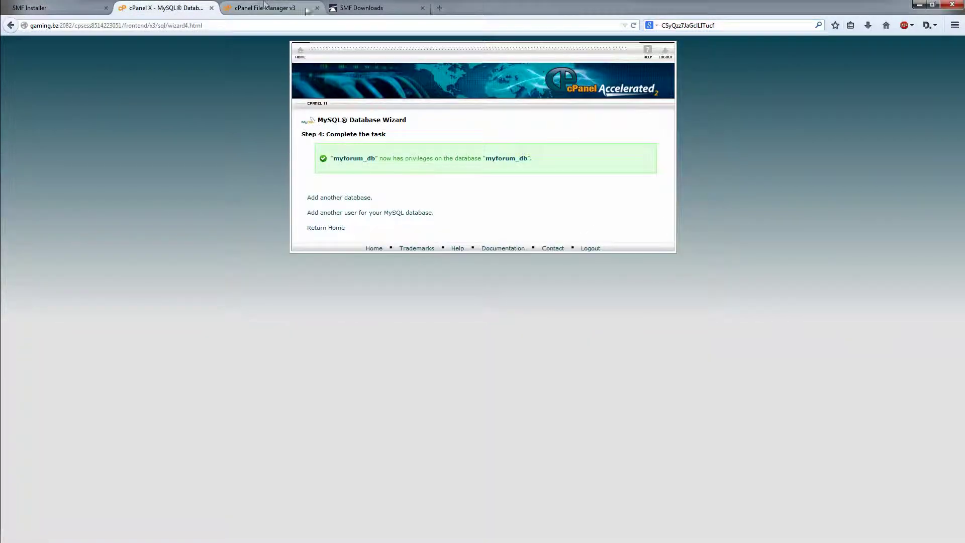
{"action": "left_click_drag", "start_coordinate": [525, 159], "coordinate": [497, 157]}
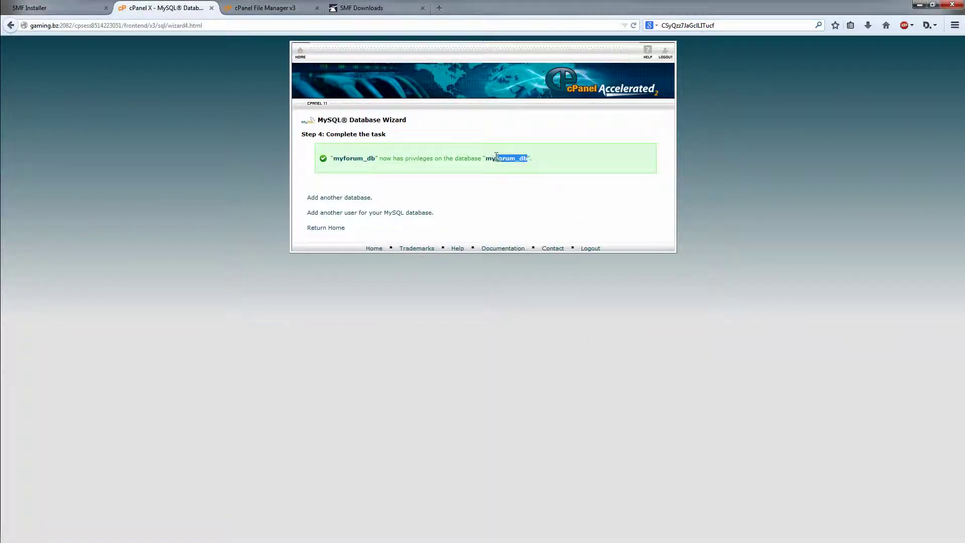
{"action": "left_click", "coordinate": [75, 7]}
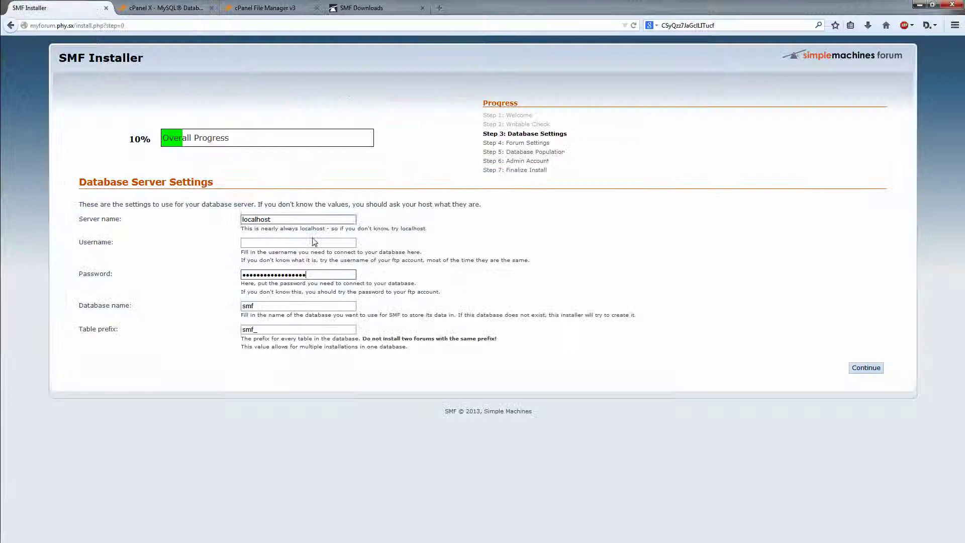
{"action": "type", "text": "myforum_db"}
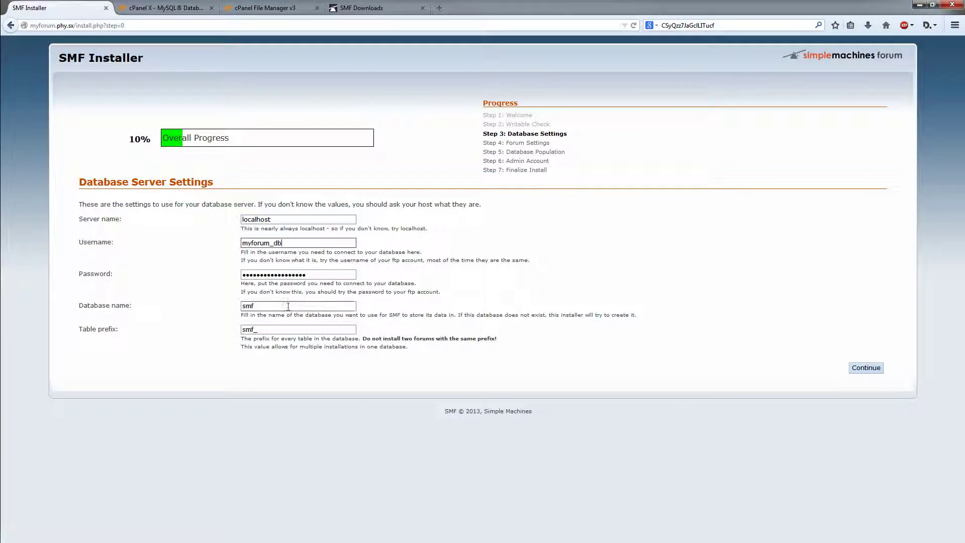
{"action": "double_click", "coordinate": [306, 305]}
{"action": "type", "text": "myforum_db"}
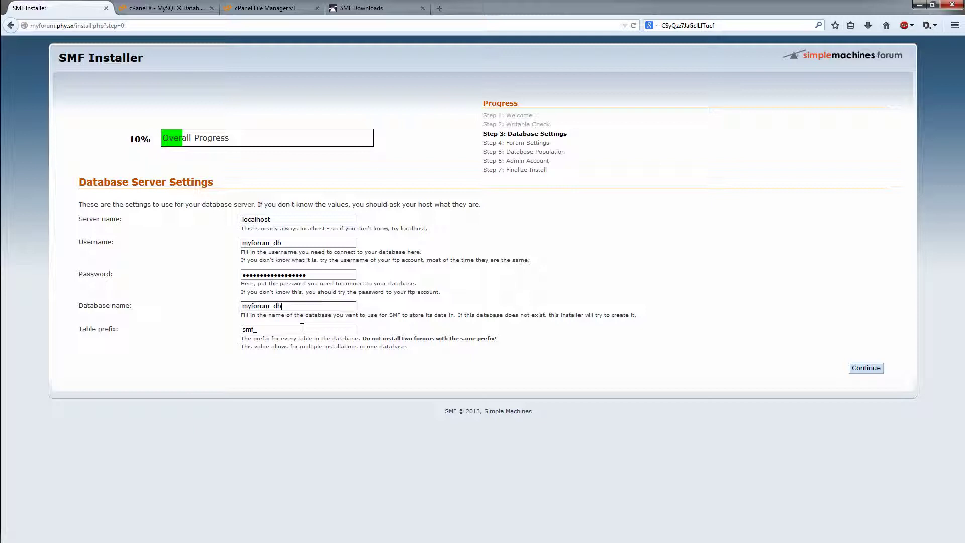
- Name the forum 'My Forum', keep the detected URL, and populate the database
{"action": "left_click", "coordinate": [863, 367]}
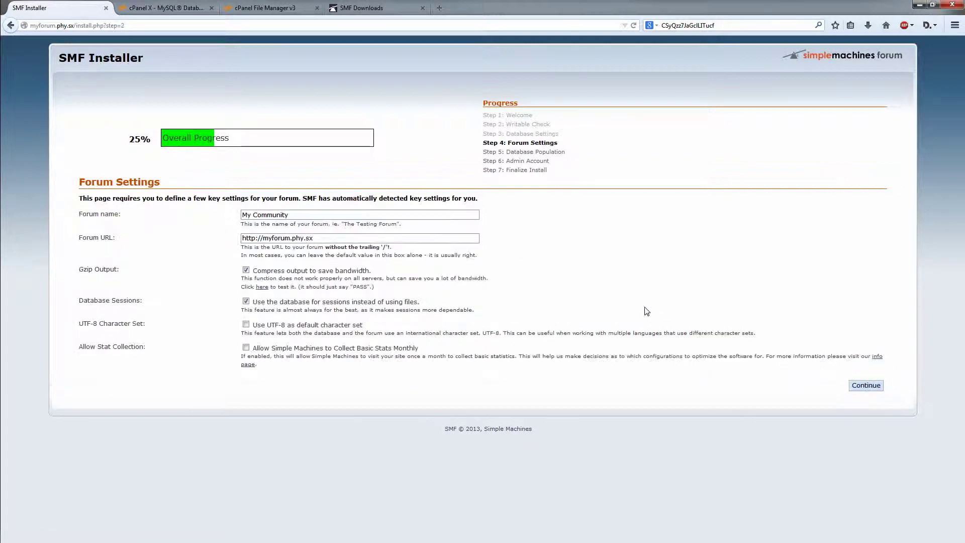
{"action": "left_click_drag", "start_coordinate": [345, 213], "coordinate": [132, 211]}
{"action": "type", "text": "My "}
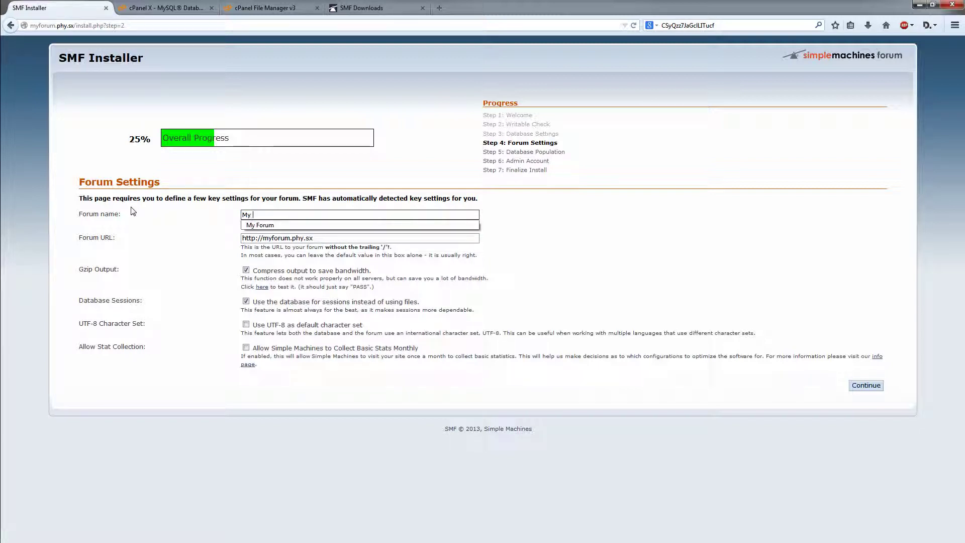
{"action": "type", "text": "Forum"}
{"action": "key", "text": "Tab"}
{"action": "left_click", "coordinate": [477, 236]}
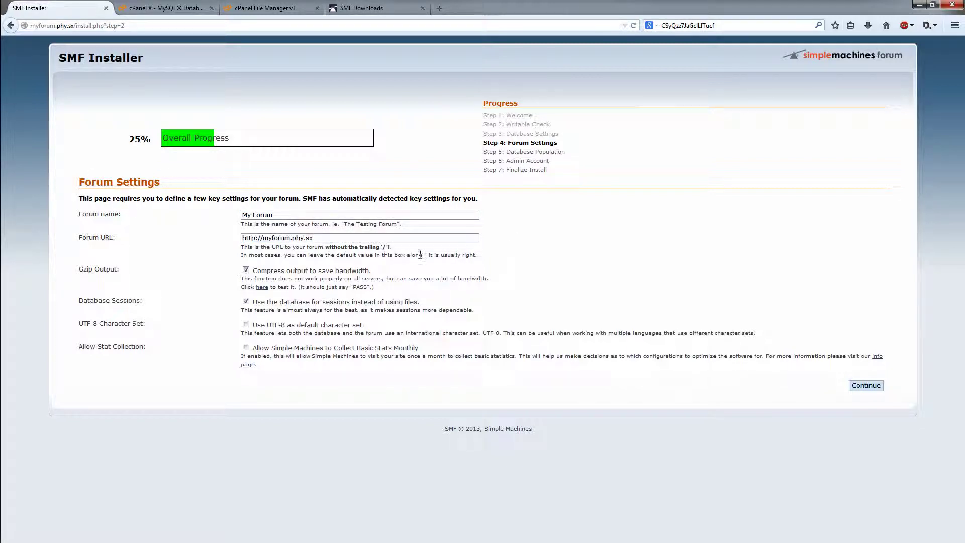
{"action": "left_click", "coordinate": [868, 388]}
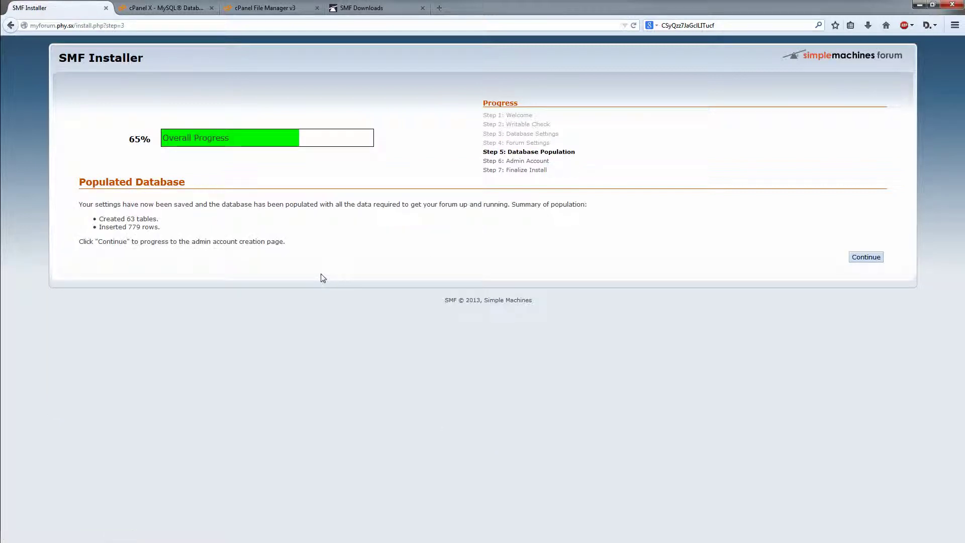
- Enter admin username Admin, the password twice, and the administrator's e-mail address
{"action": "left_click", "coordinate": [866, 257]}
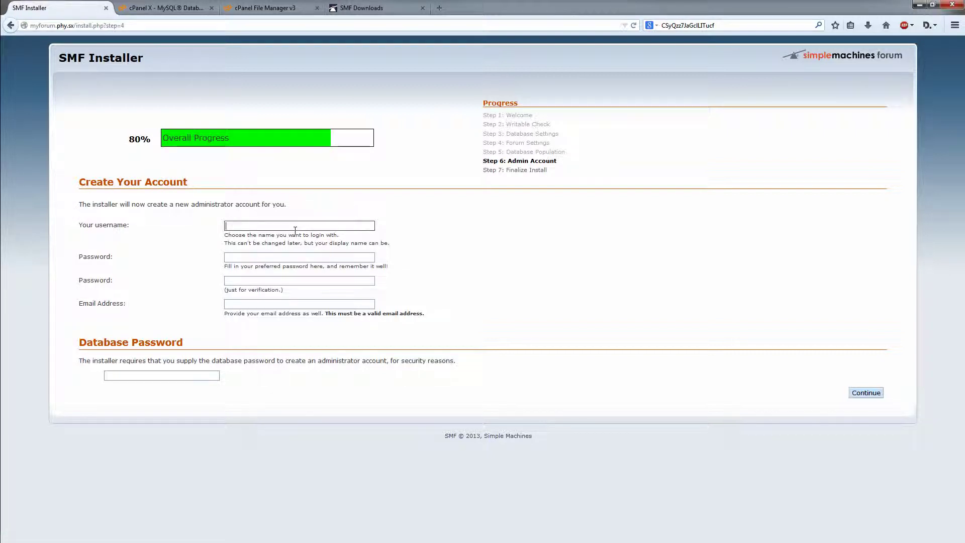
{"action": "type", "text": "Admin"}
{"action": "key", "text": "Tab"}
{"action": "type", "text": "a"}
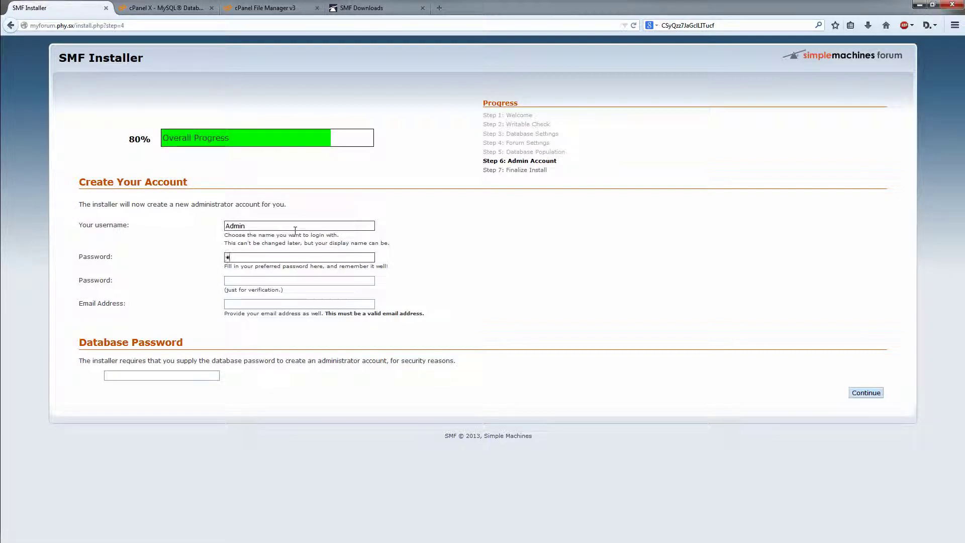
{"action": "type", "text": "********"}
{"action": "key", "text": "Tab"}
{"action": "type", "text": "*******"}
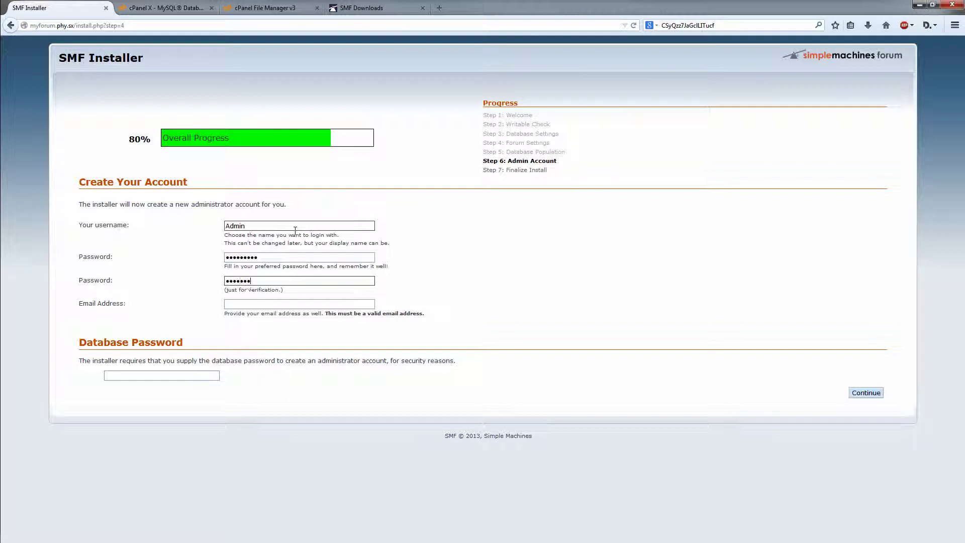
{"action": "type", "text": "**"}
{"action": "key", "text": "Tab"}
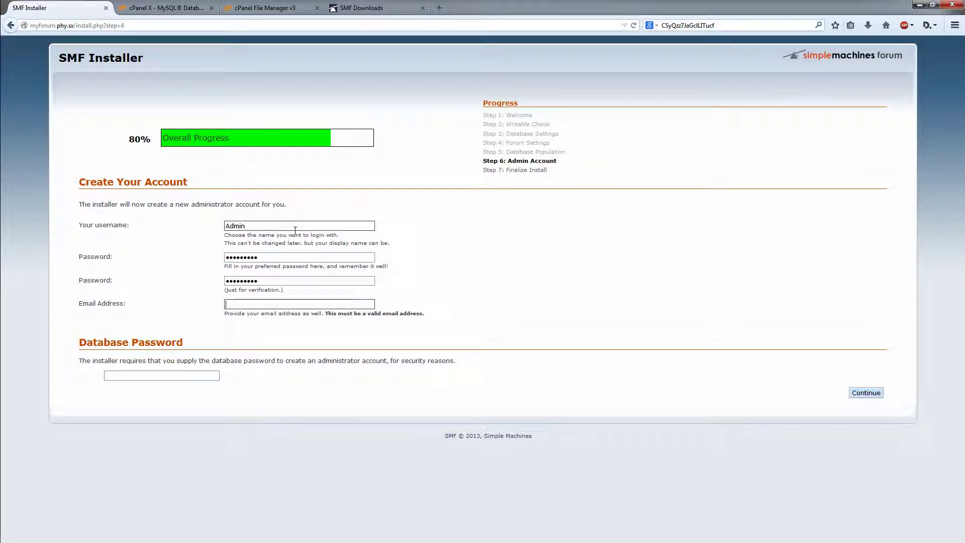
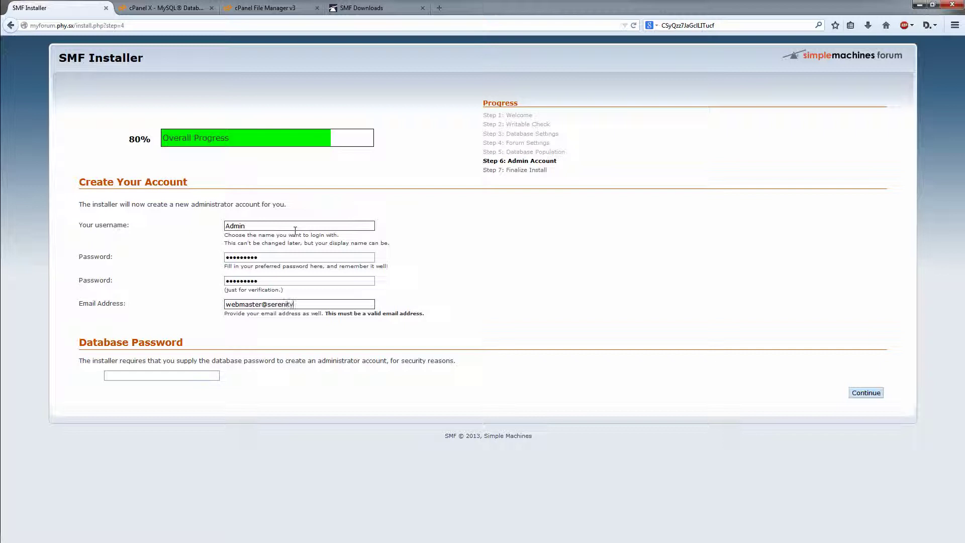
- Paste the database password into the admin form and submit to finish installing
{"action": "left_click_drag", "start_coordinate": [672, 25], "coordinate": [712, 25]}
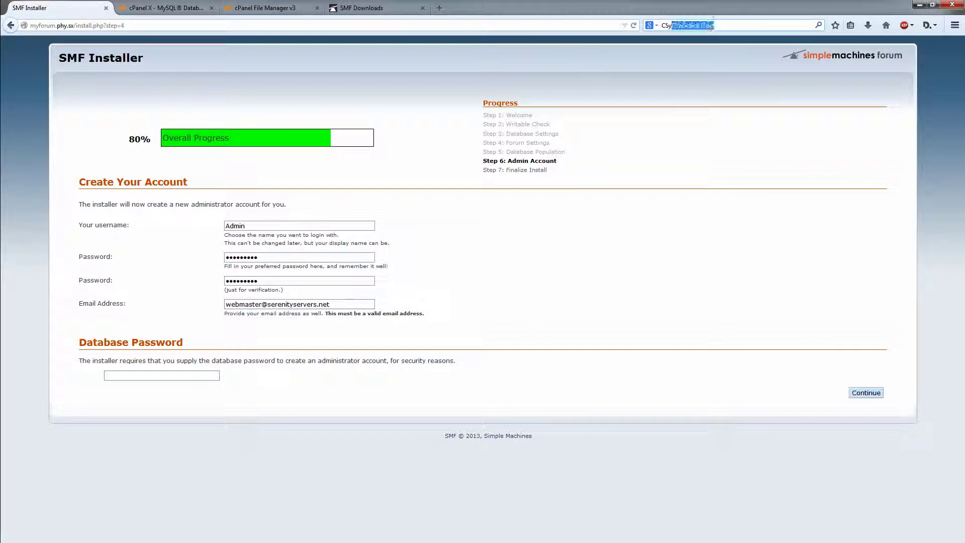
{"action": "double_click", "coordinate": [712, 25]}
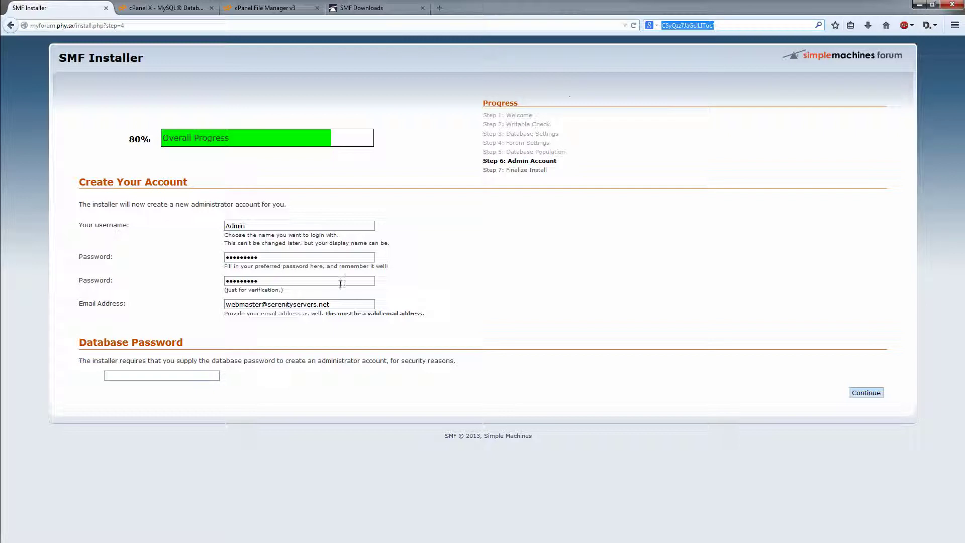
{"action": "left_click", "coordinate": [116, 374]}
{"action": "key", "text": "ctrl+v"}
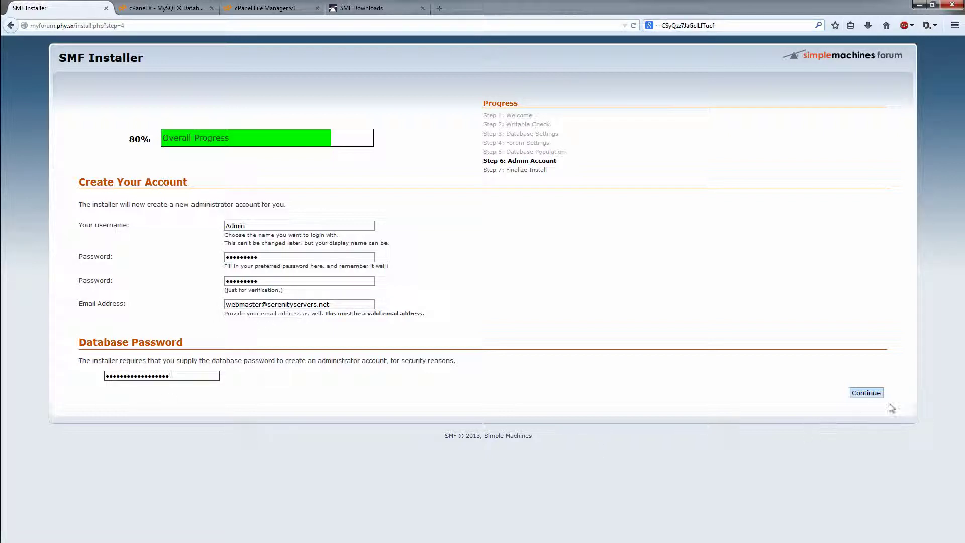
{"action": "left_click", "coordinate": [864, 394]}
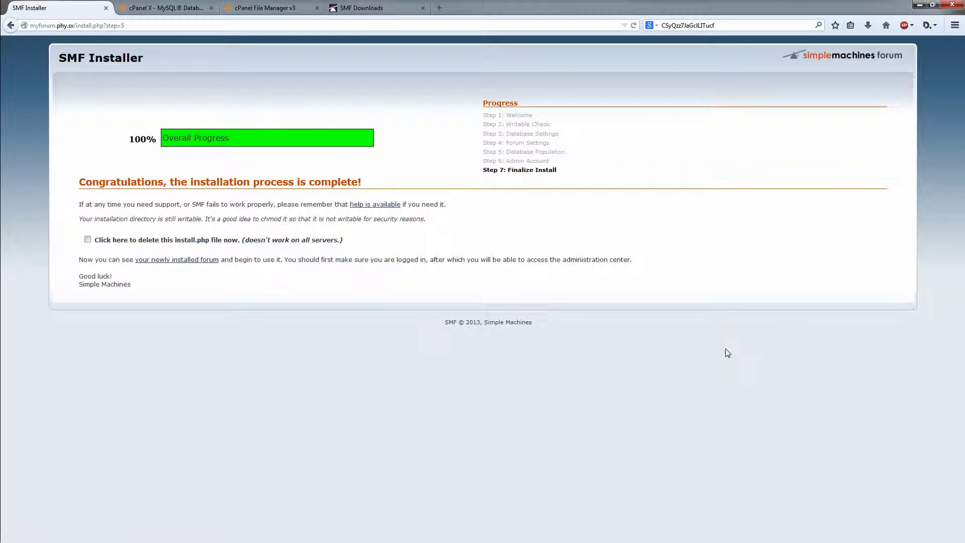
- Mark install.php for deletion and open the new My Forum index page
{"action": "left_click", "coordinate": [195, 240]}
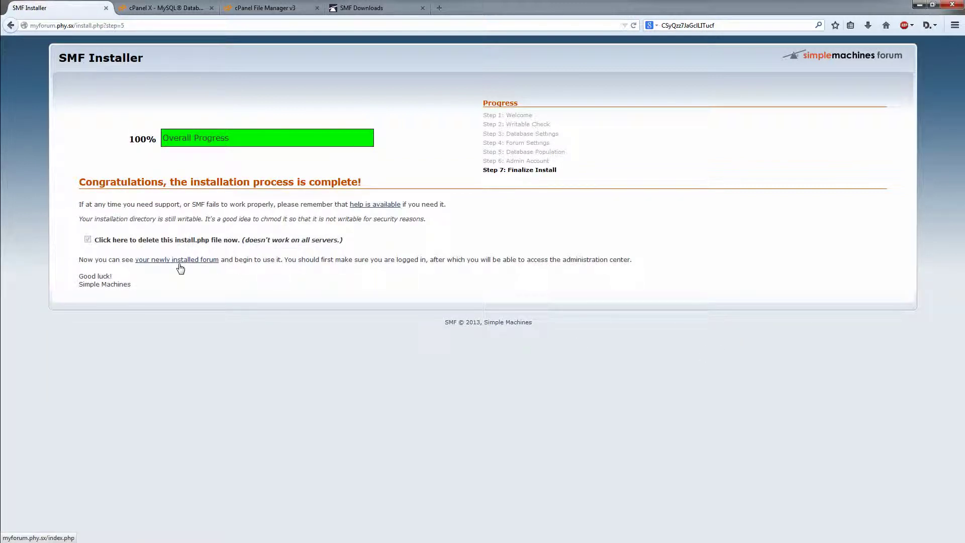
{"action": "left_click", "coordinate": [152, 261]}
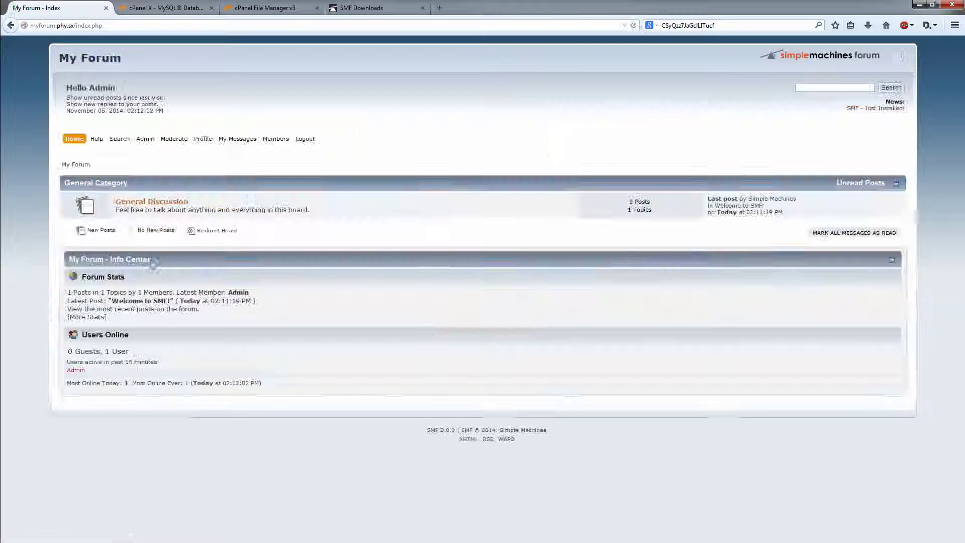